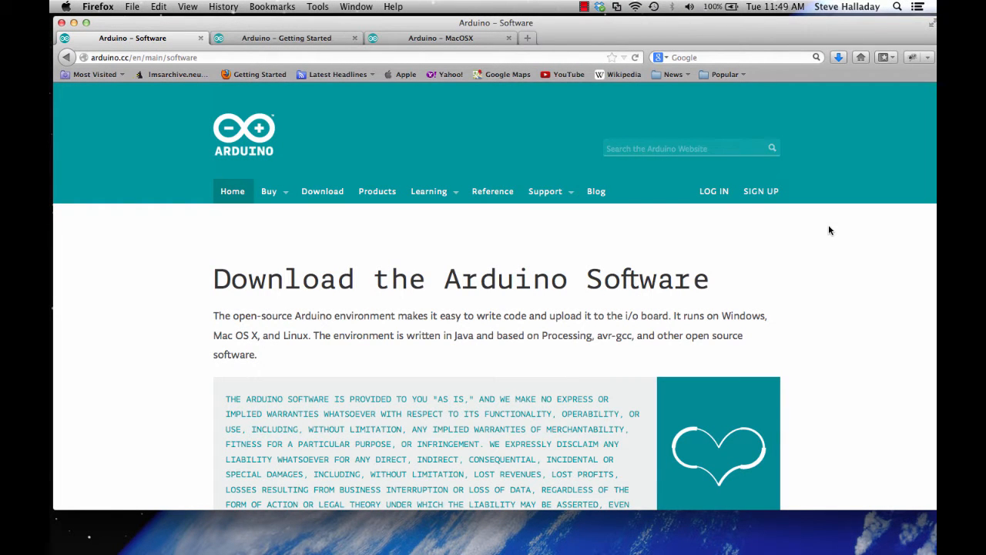
Select the full web address of the Arduino software download page in the address bar
click(204, 57)
drag(202, 57, 84, 59)
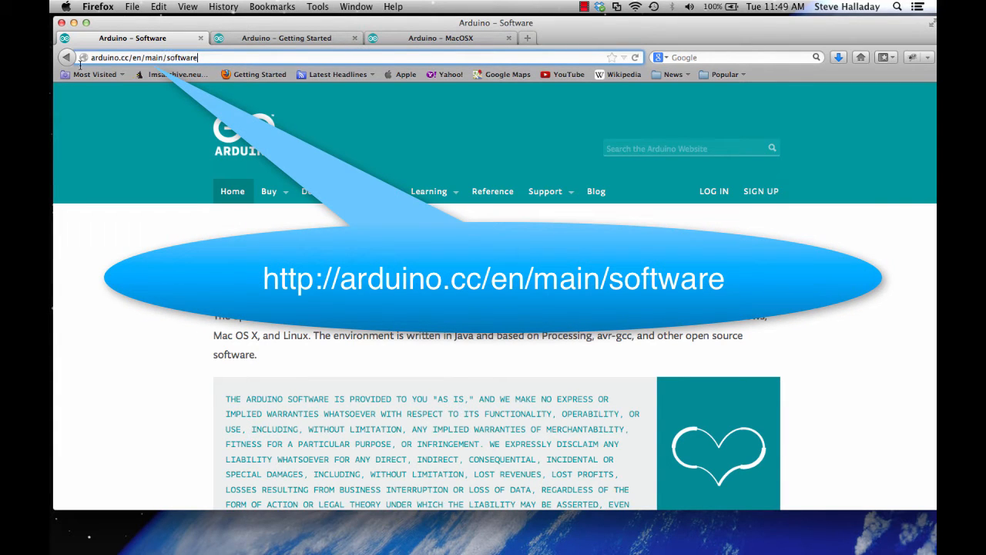
scroll(542, 355, down, 8)
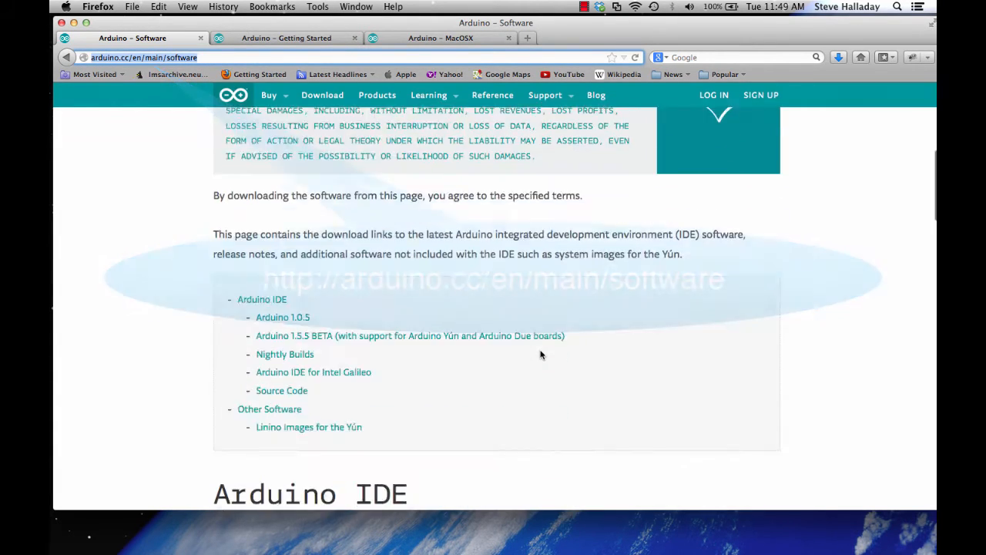
scroll(542, 354, down, 8)
scroll(541, 354, down, 5)
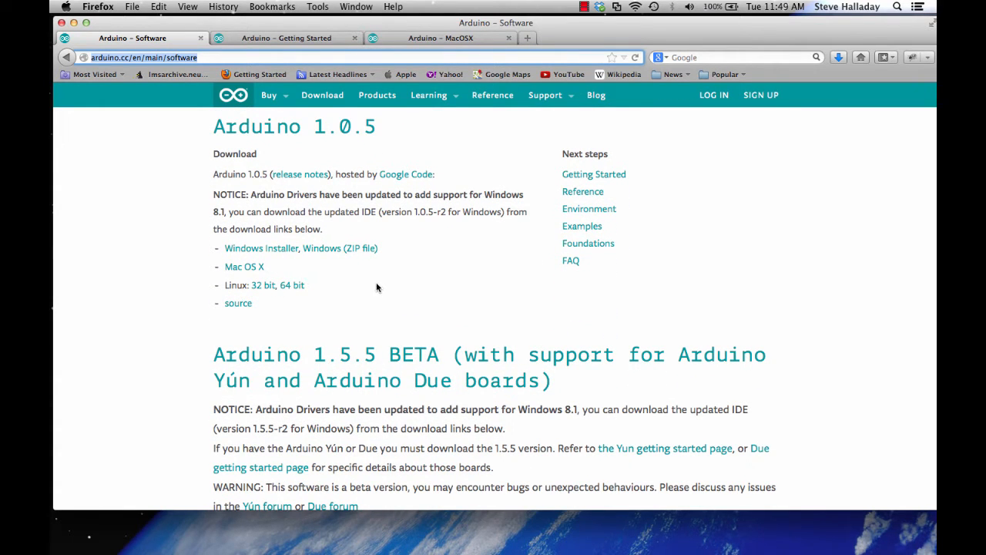
Navigate from the Getting Started guide to the Mac OS X setup instructions
click(587, 176)
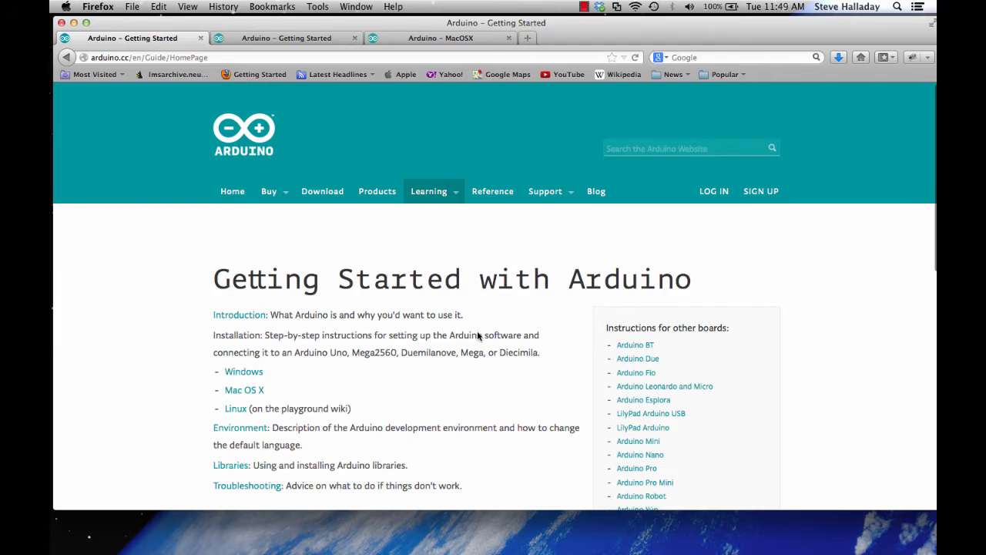
scroll(477, 336, down, 5)
scroll(477, 336, down, 5)
scroll(477, 328, up, 5)
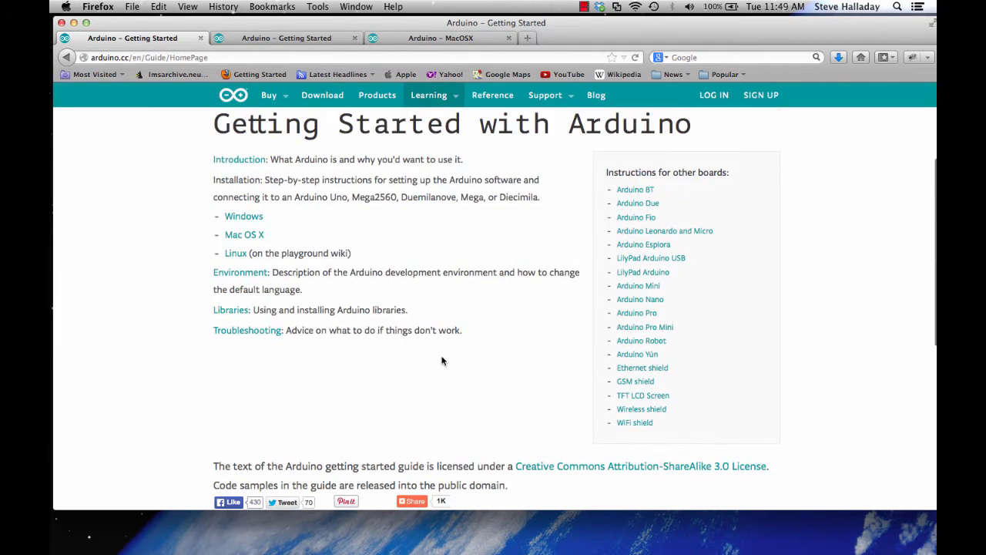
click(238, 236)
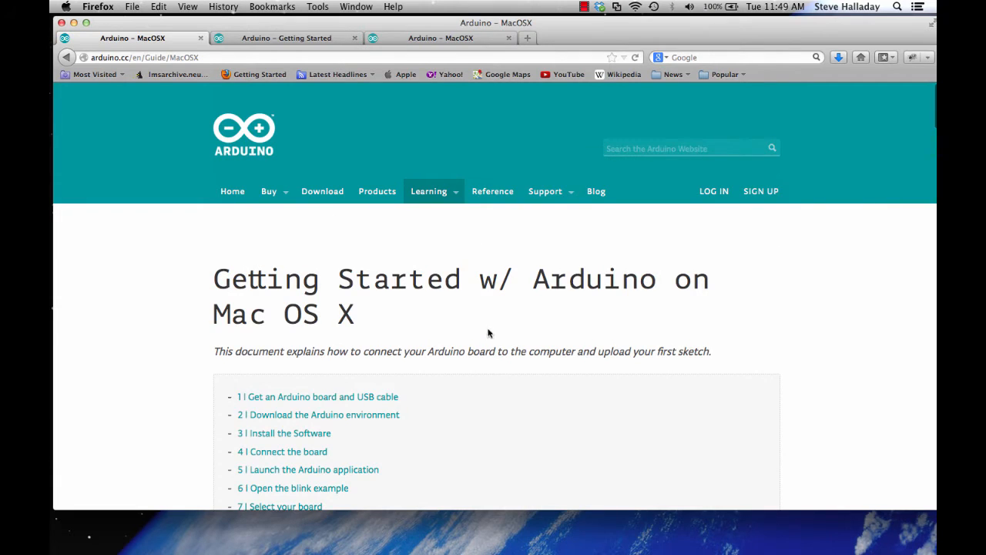
scroll(493, 345, down, 4)
scroll(493, 346, down, 3)
scroll(493, 345, down, 3)
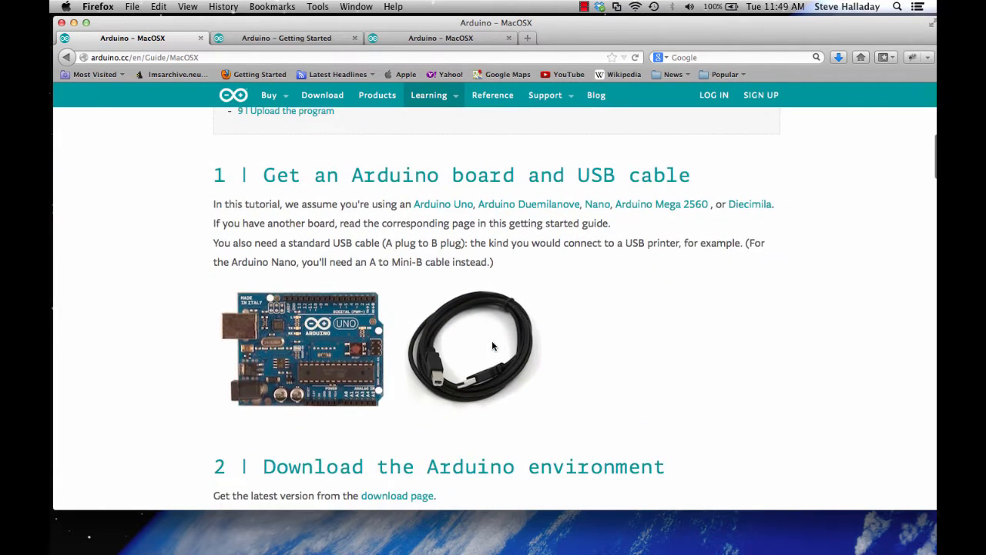
scroll(494, 345, down, 3)
scroll(493, 345, down, 3)
scroll(493, 345, down, 3)
scroll(493, 345, down, 3)
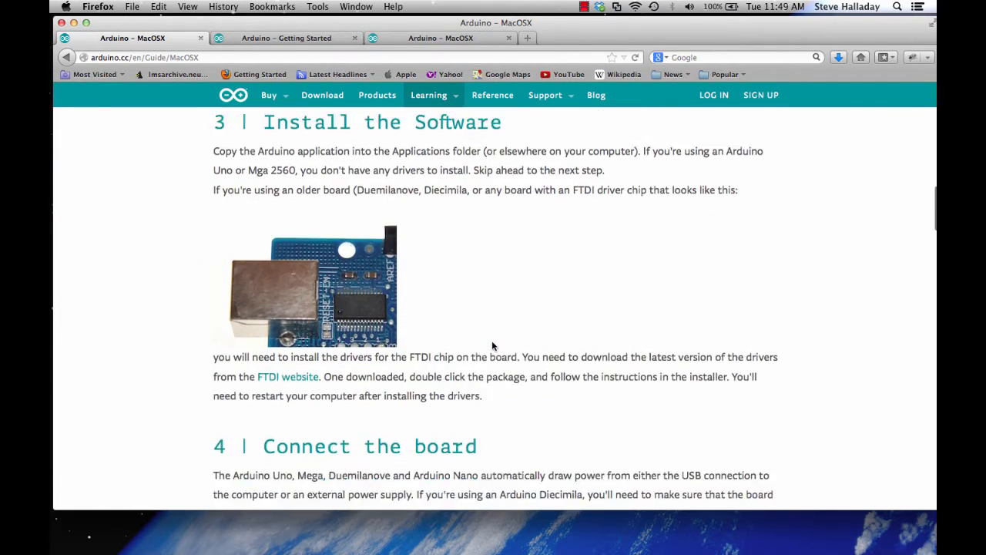
scroll(493, 345, down, 3)
scroll(493, 345, down, 4)
scroll(493, 345, down, 3)
scroll(494, 345, down, 1)
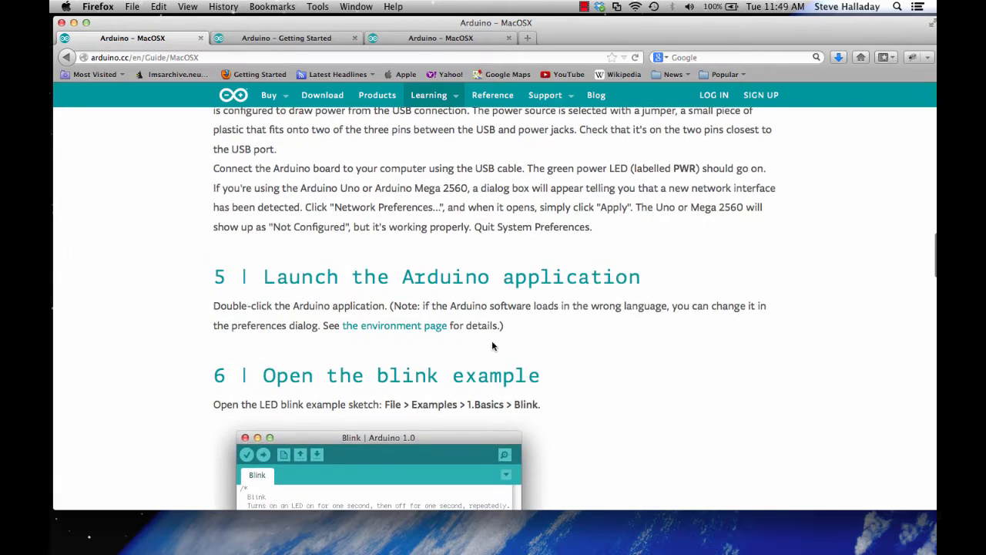
scroll(493, 345, down, 3)
scroll(581, 366, down, 2)
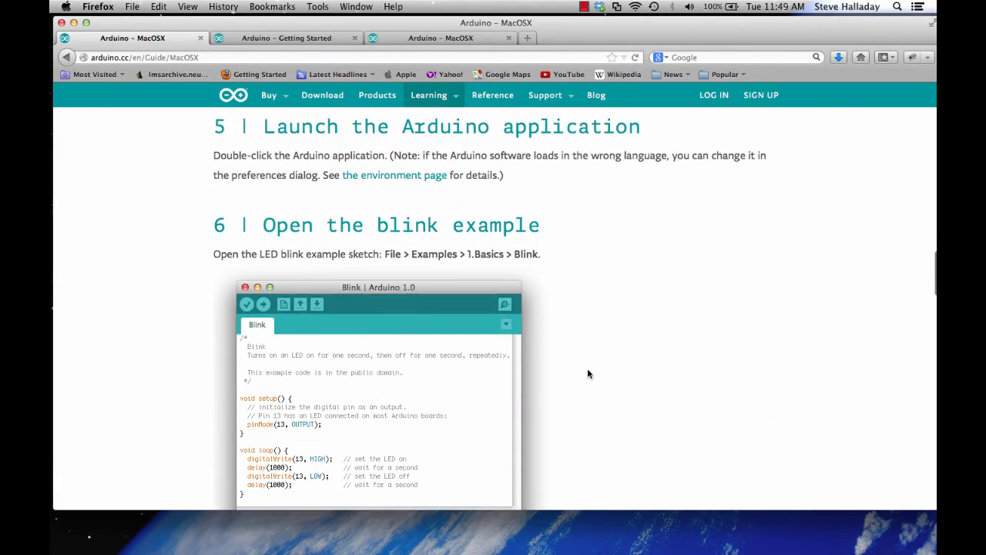
scroll(588, 373, down, 2)
scroll(588, 374, down, 1)
scroll(588, 373, down, 1)
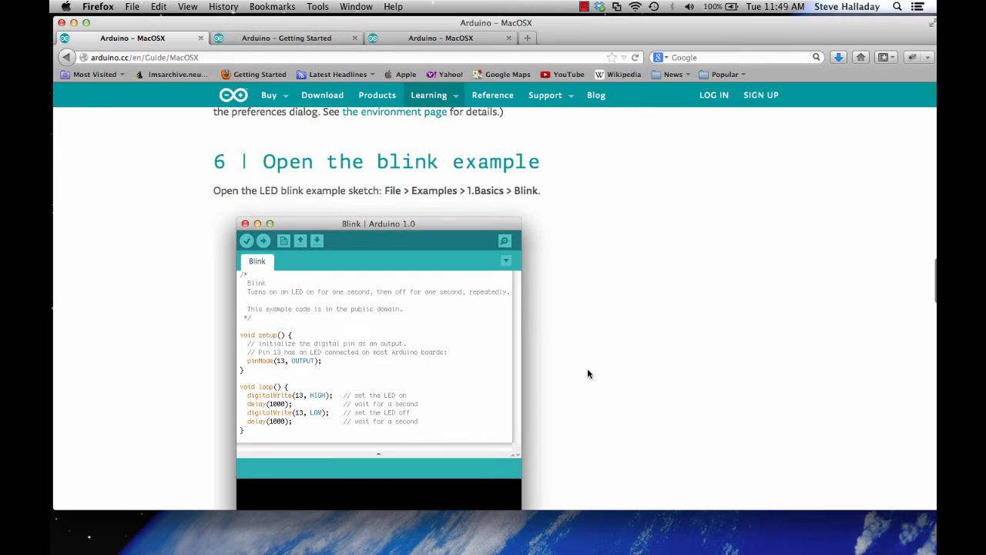
scroll(588, 374, down, 1)
scroll(588, 374, down, 1)
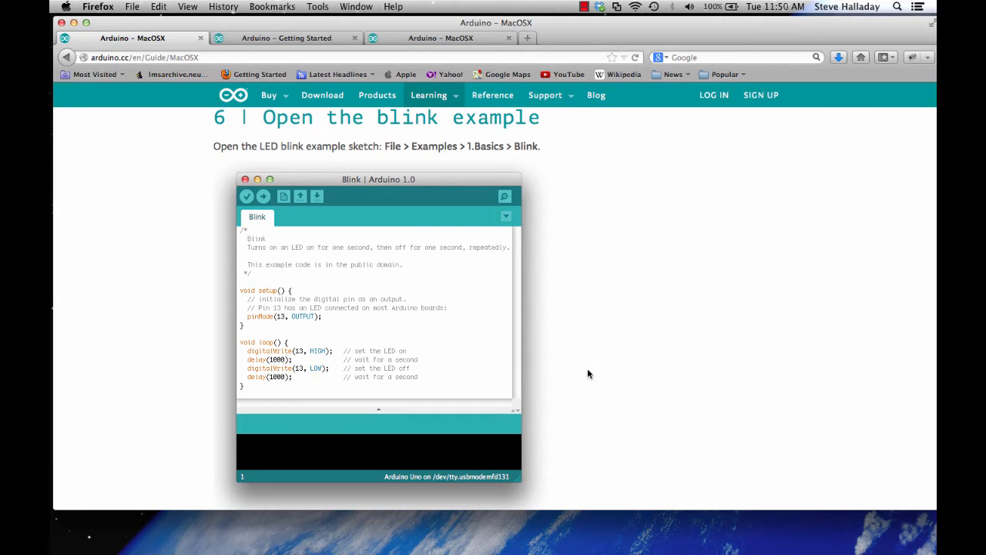
scroll(588, 374, down, 1)
scroll(588, 374, down, 2)
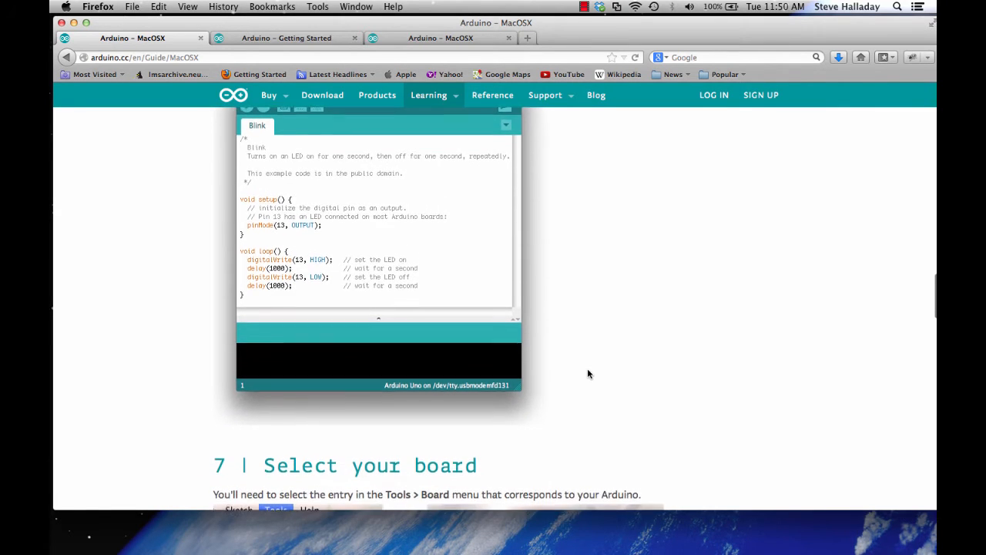
scroll(588, 374, down, 1)
scroll(588, 374, down, 2)
scroll(588, 374, down, 2)
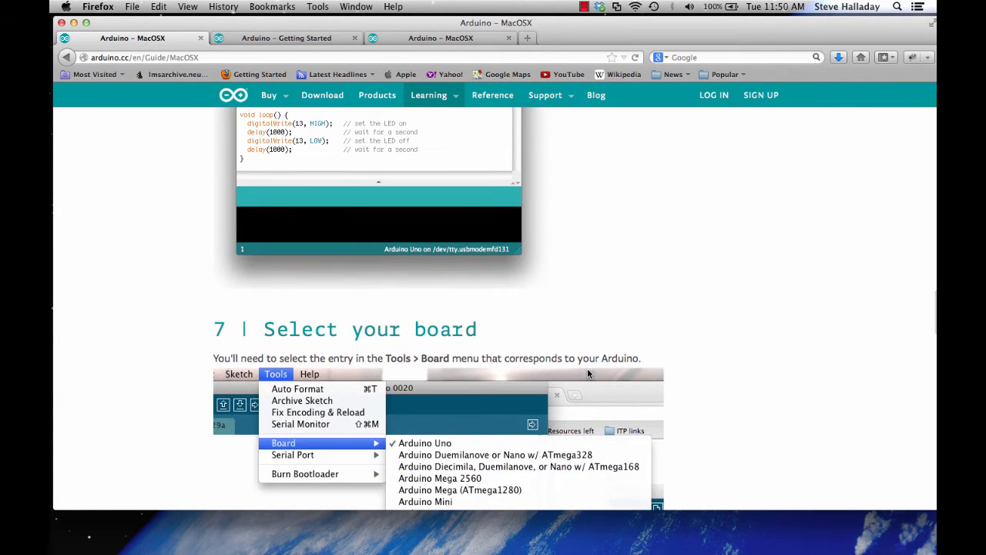
scroll(588, 374, up, 8)
scroll(588, 374, down, 1)
scroll(588, 374, down, 1)
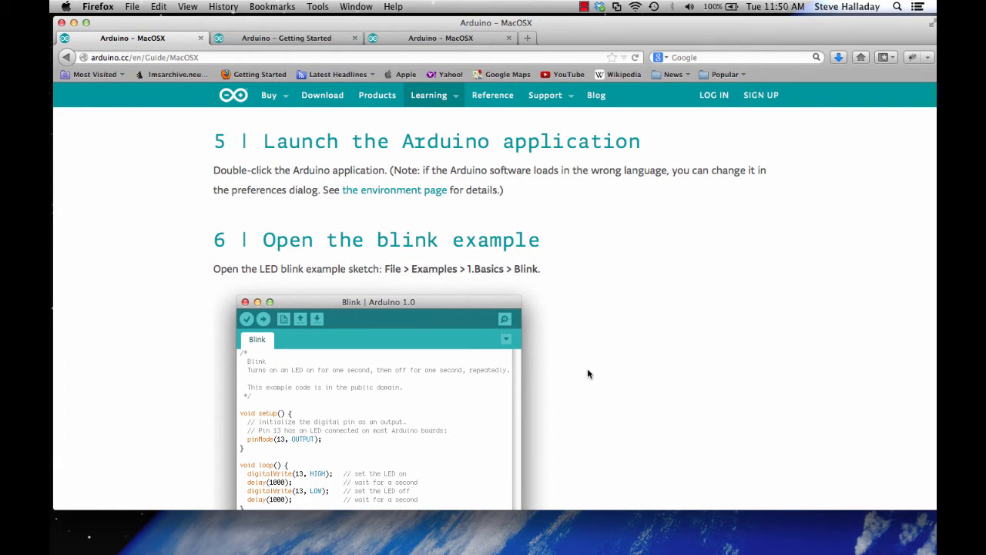
scroll(588, 374, down, 1)
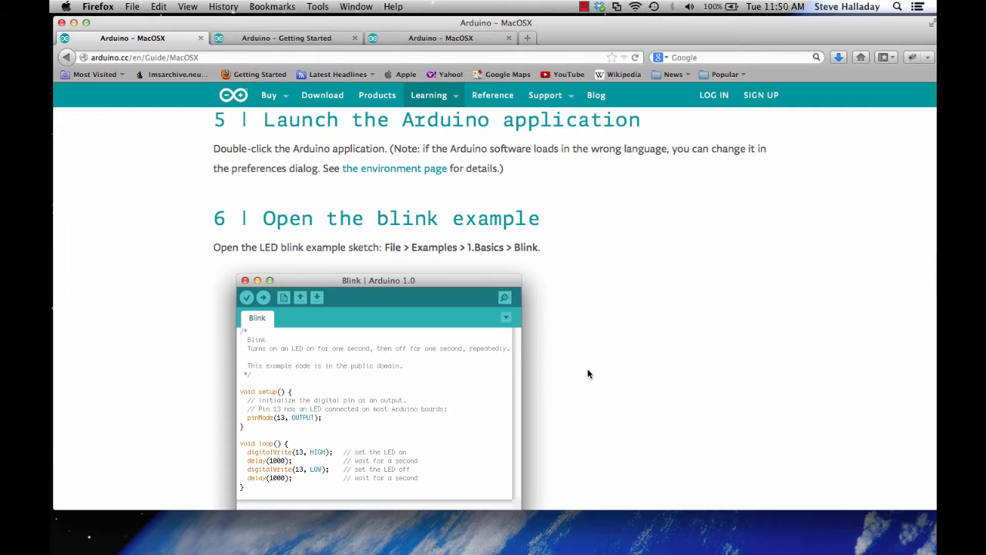
scroll(588, 374, down, 1)
scroll(588, 374, down, 1)
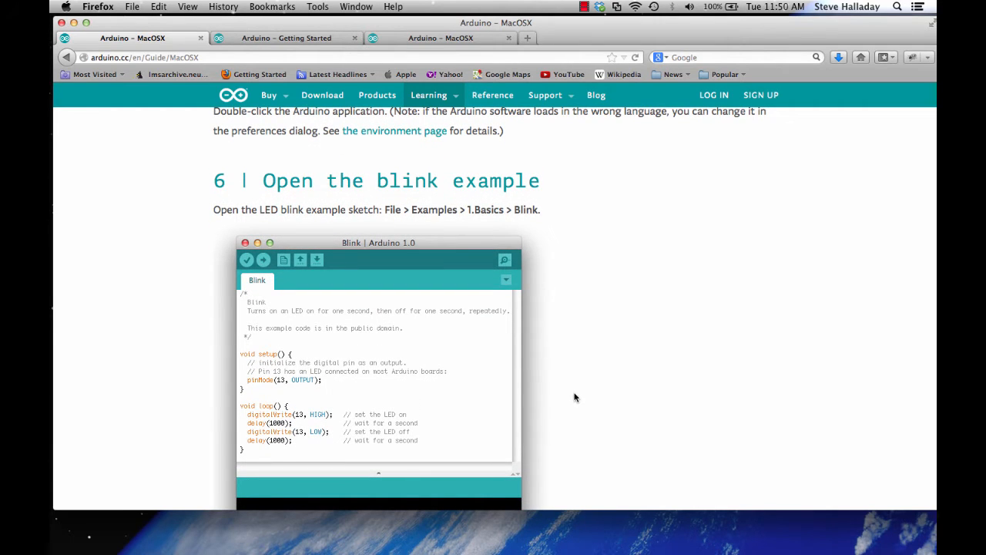
scroll(484, 391, down, 1)
scroll(484, 391, down, 1)
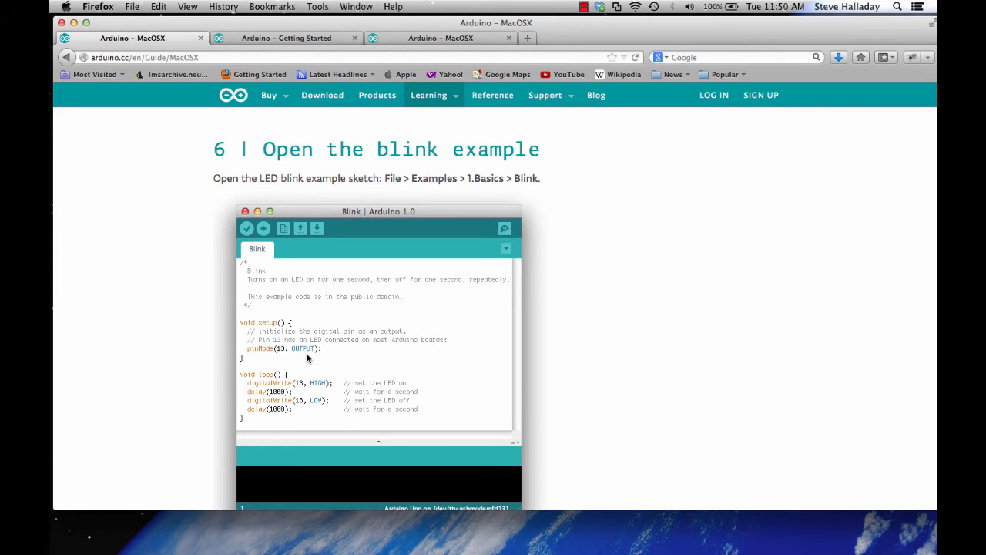
scroll(307, 353, down, 1)
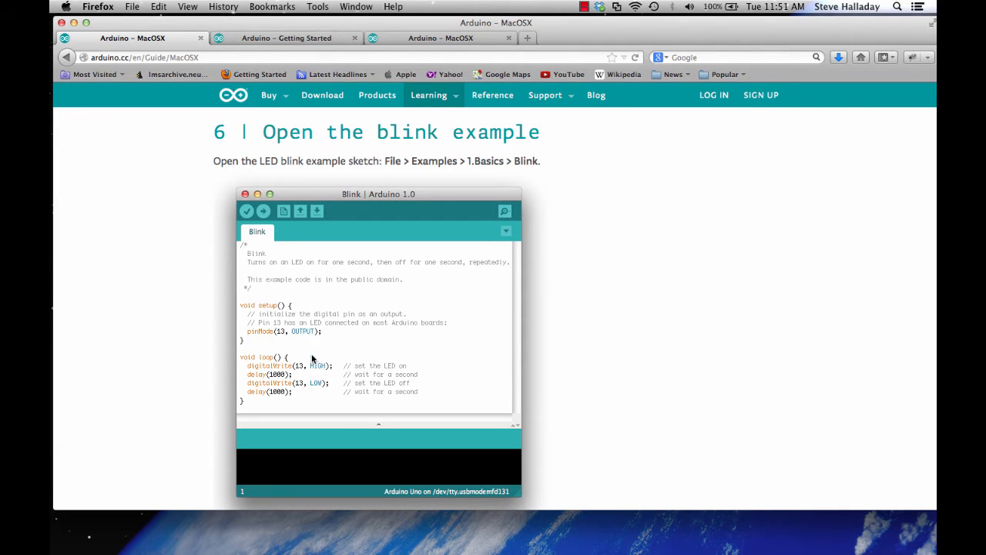
scroll(311, 354, down, 2)
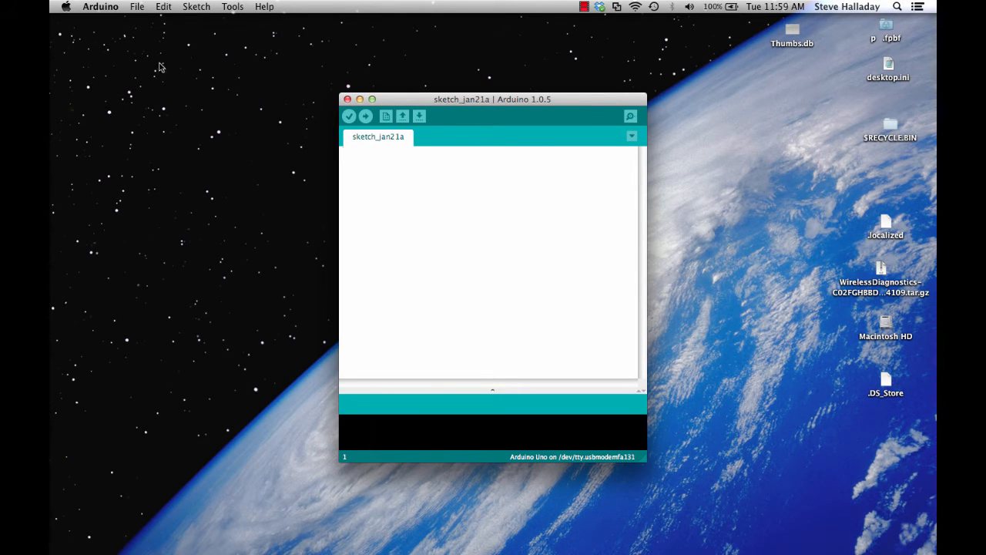
Load the Blink sketch from the built-in 01.Basics examples
click(138, 7)
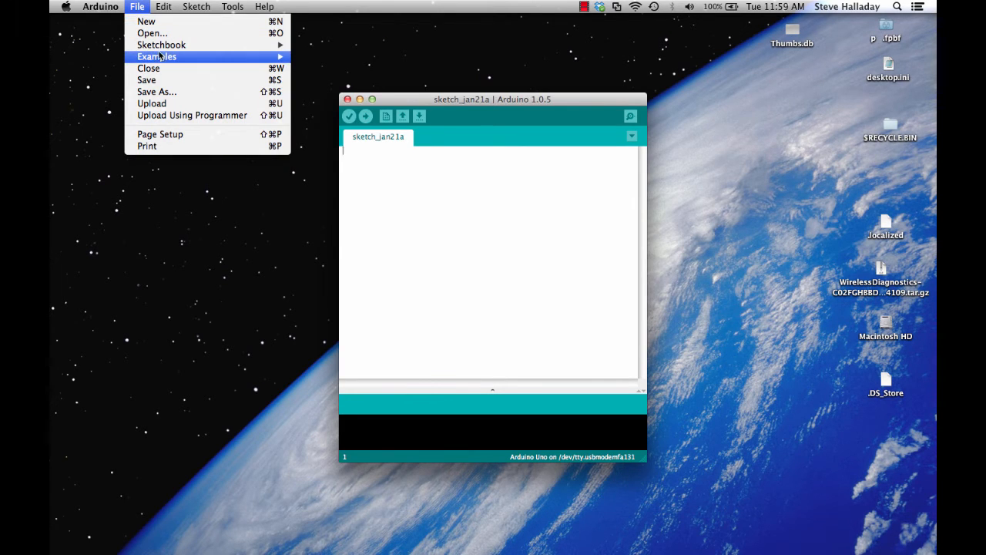
mouse_move(158, 57)
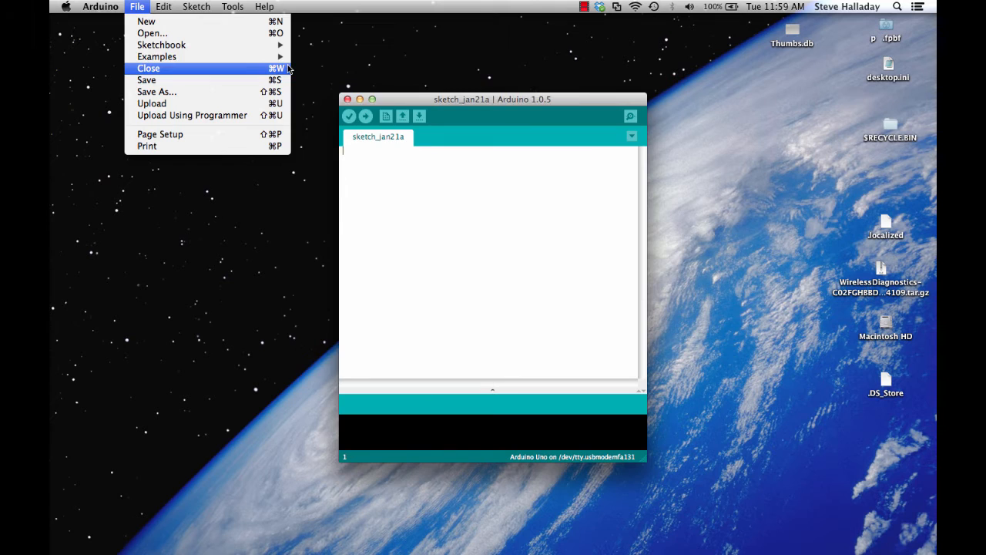
mouse_move(323, 57)
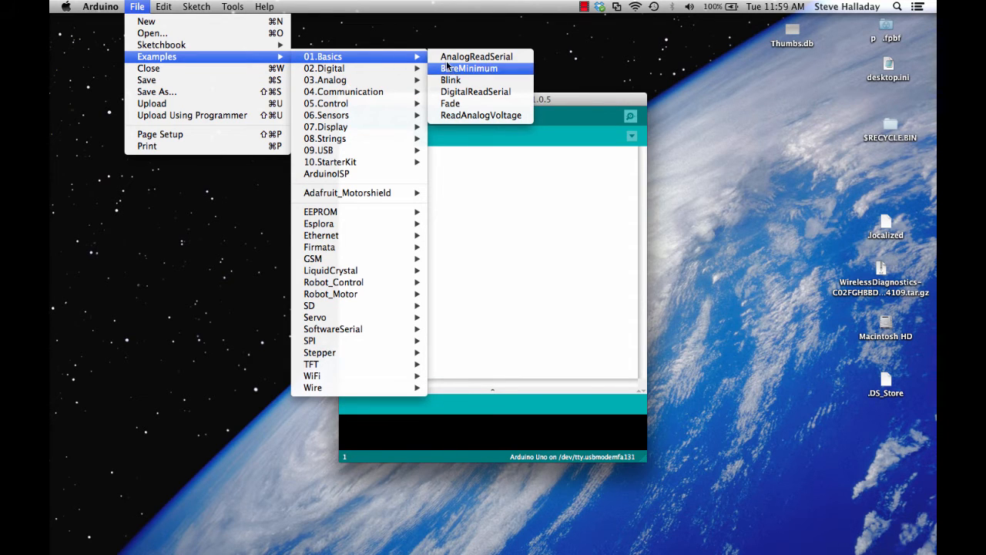
click(453, 80)
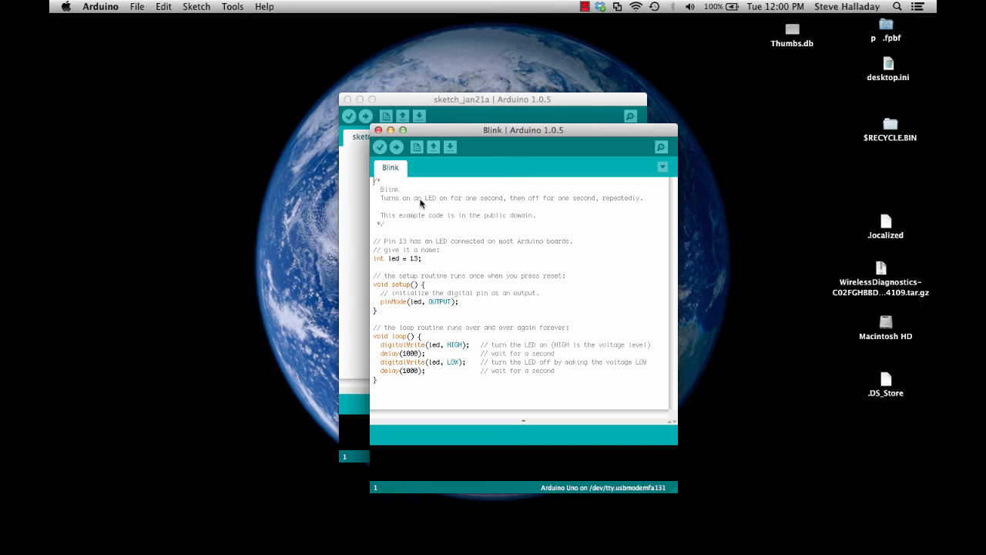
Remove the leading 1 from the first delay(1000) and upload the sketch to the Uno
click(408, 355)
key(BackSpace)
text(5)
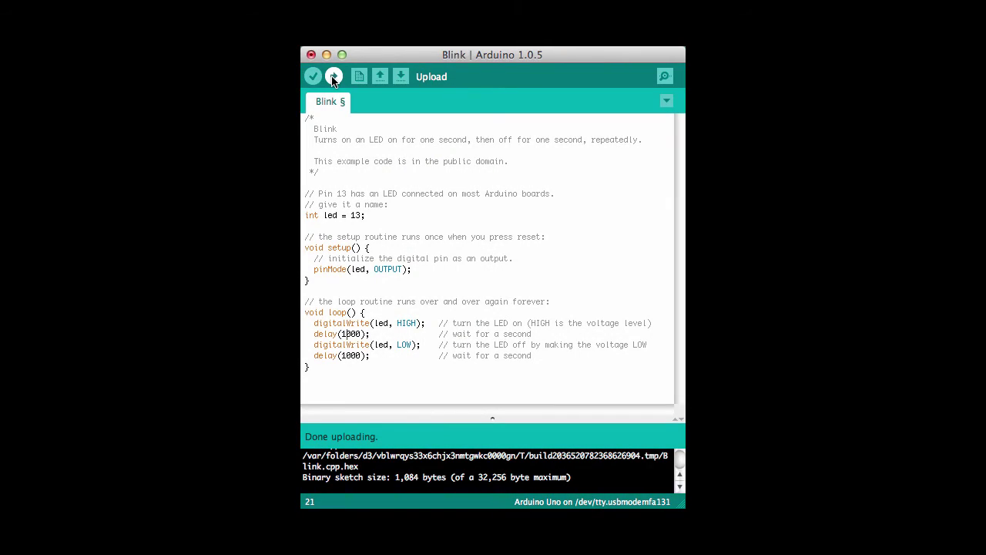
click(334, 76)
Delete the leading 1 of the first delay and attempt an upload, which ends cancelled
key(BackSpace)
text(2)
click(333, 75)
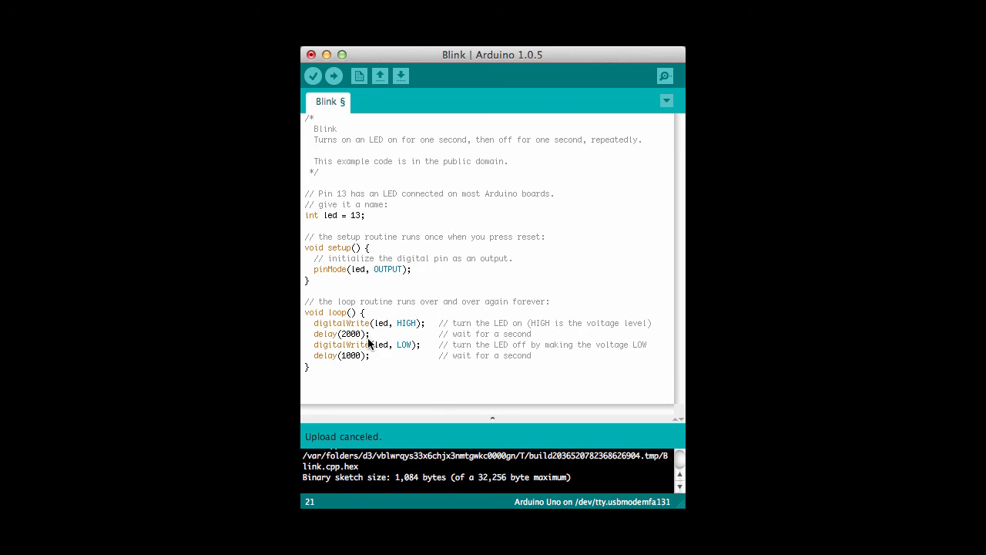
Delete the semicolon after delay(2000) and upload to trigger the compiler error
key(BackSpace)
click(334, 77)
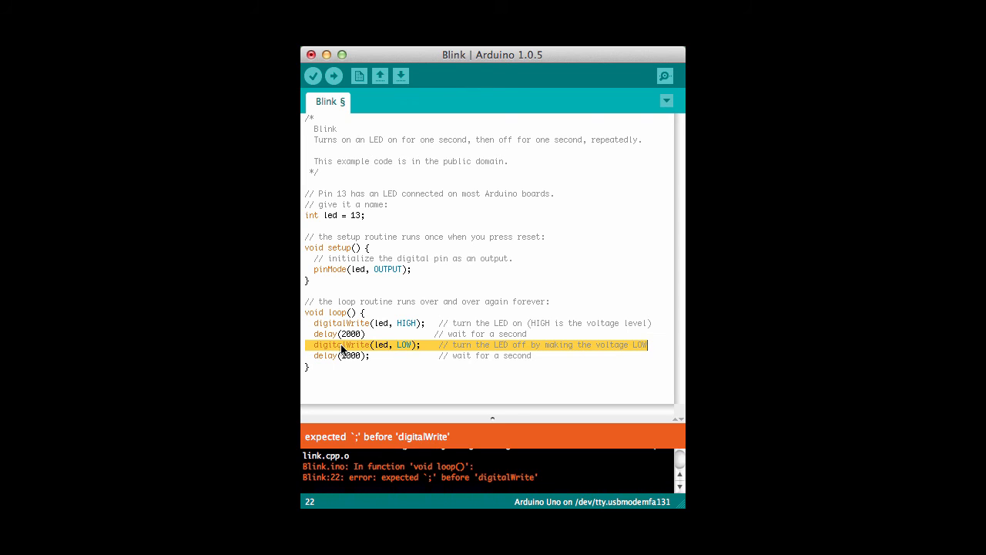
Restore the semicolon at the end of the delay(2000) line and upload the corrected sketch
click(369, 335)
text(;)
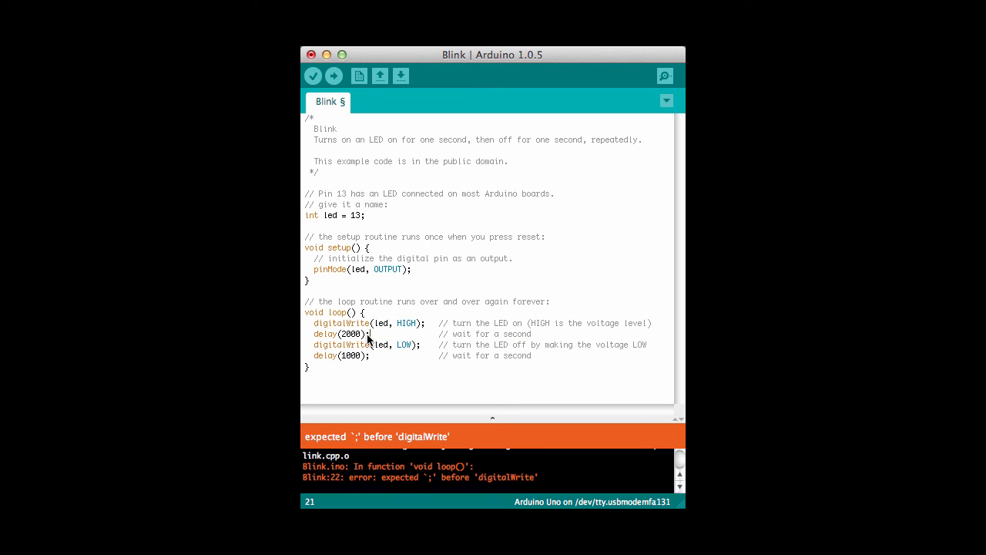
click(334, 75)
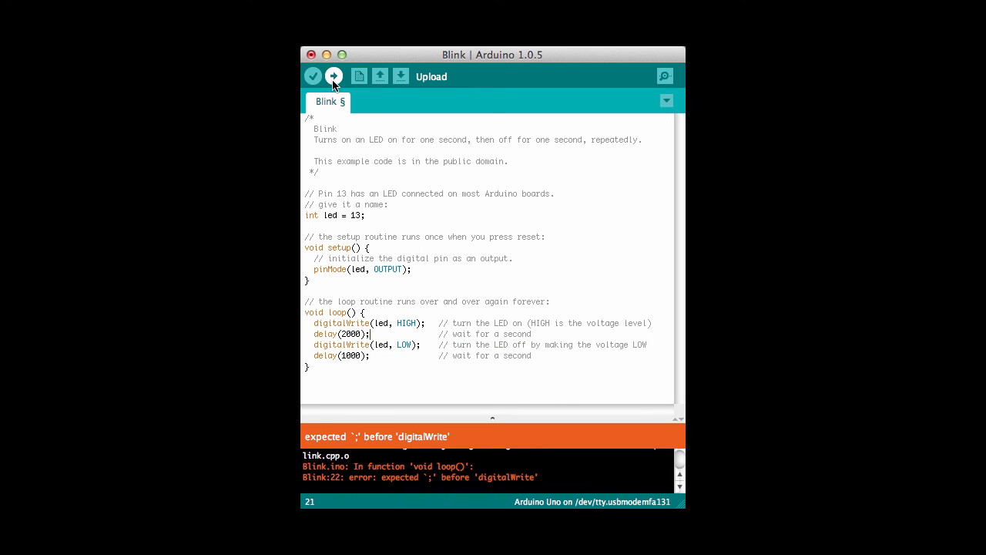